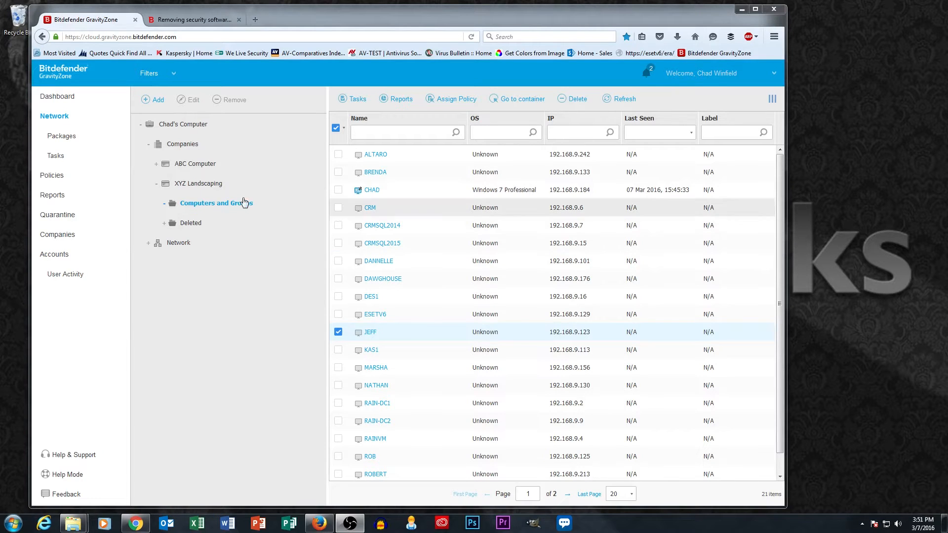
- Create a new security policy and name it "XYZ Landscape"
left_click(54, 176)
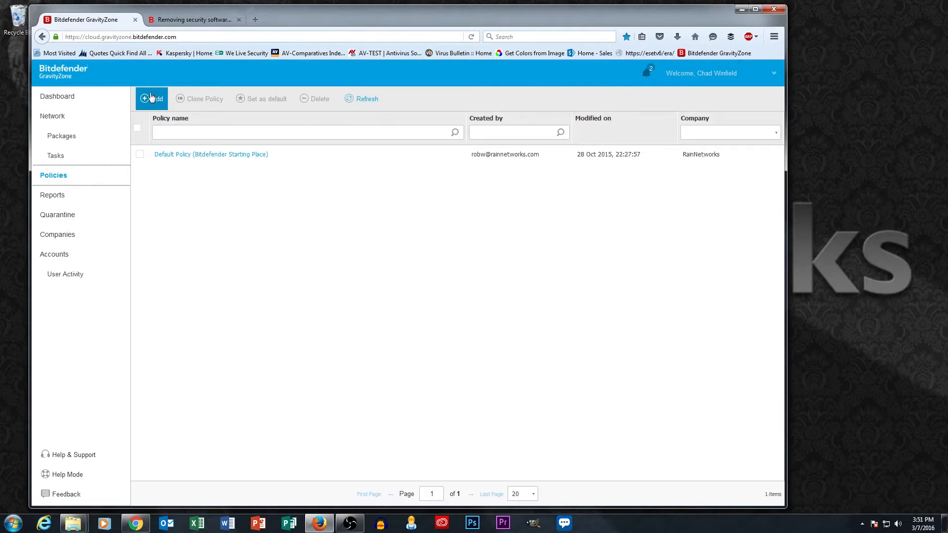
left_click(153, 100)
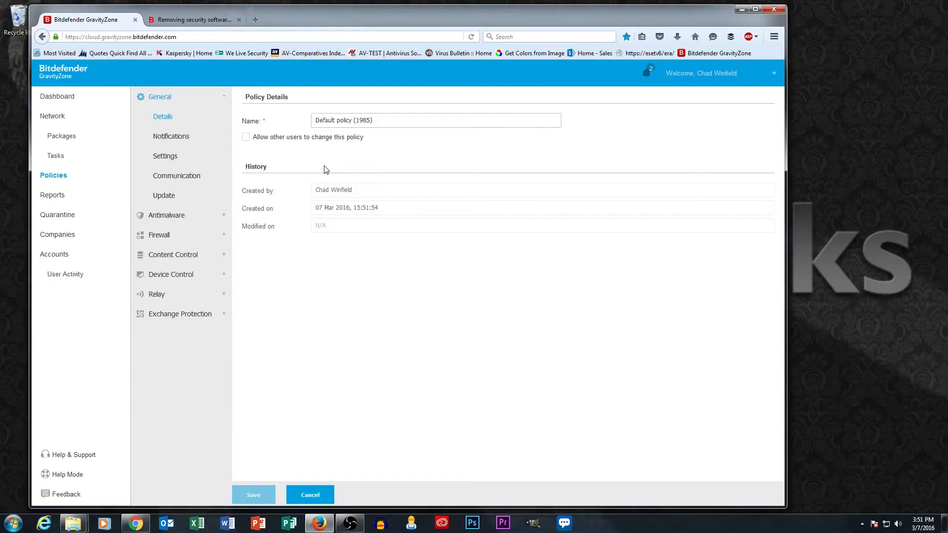
left_click_drag(407, 121, 277, 126)
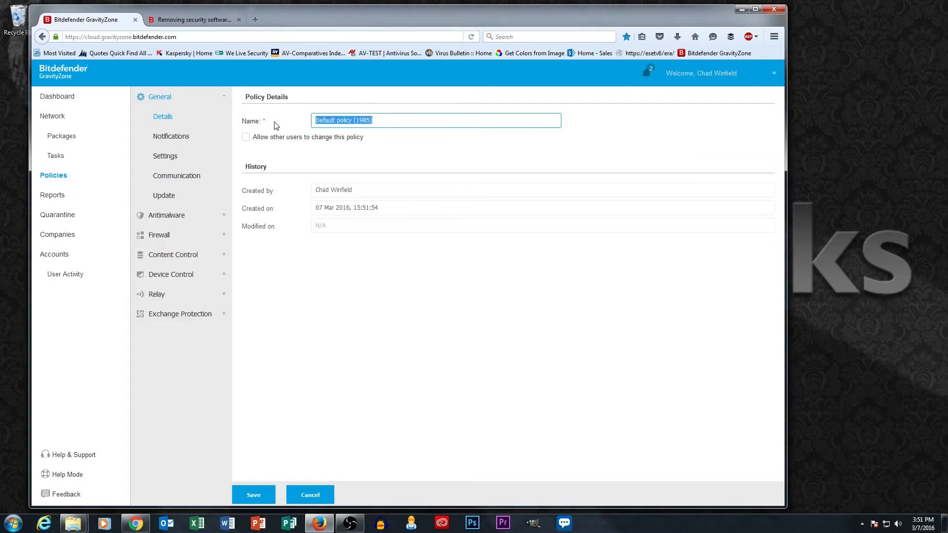
type("XYZ ")
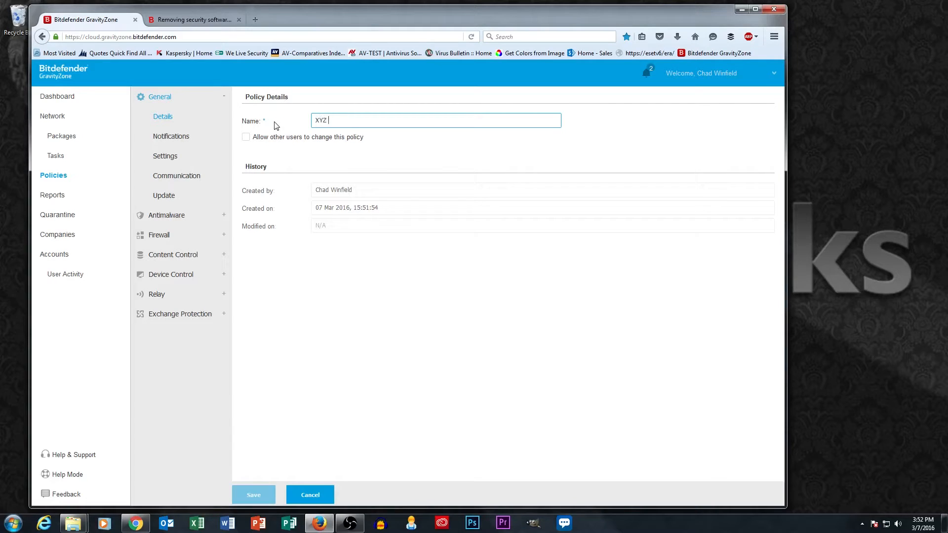
type("Landscape")
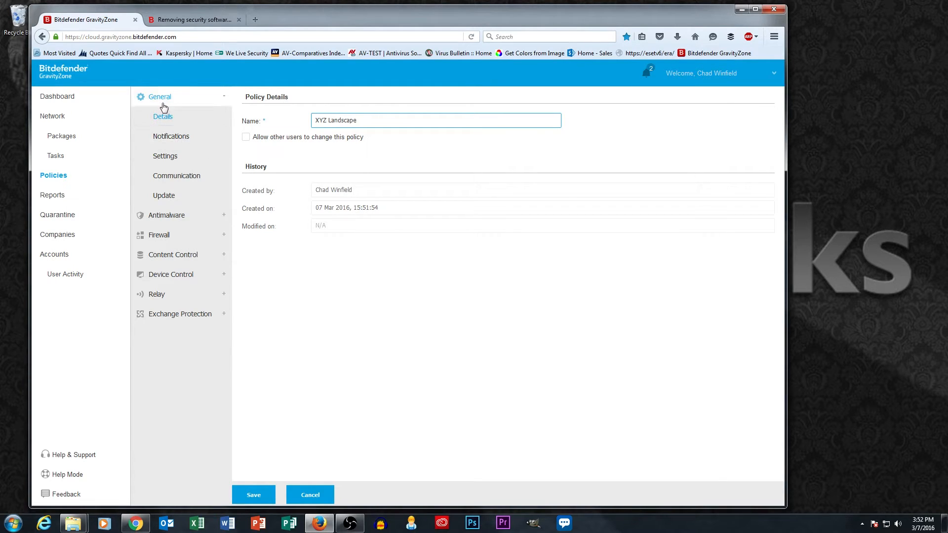
- Enable Silent Mode in the policy's general notification settings
left_click(173, 140)
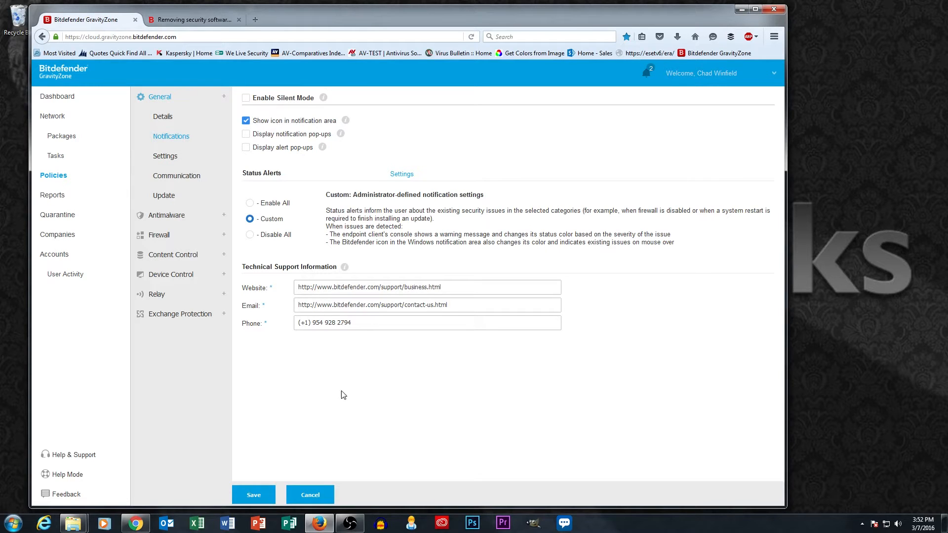
left_click(245, 99)
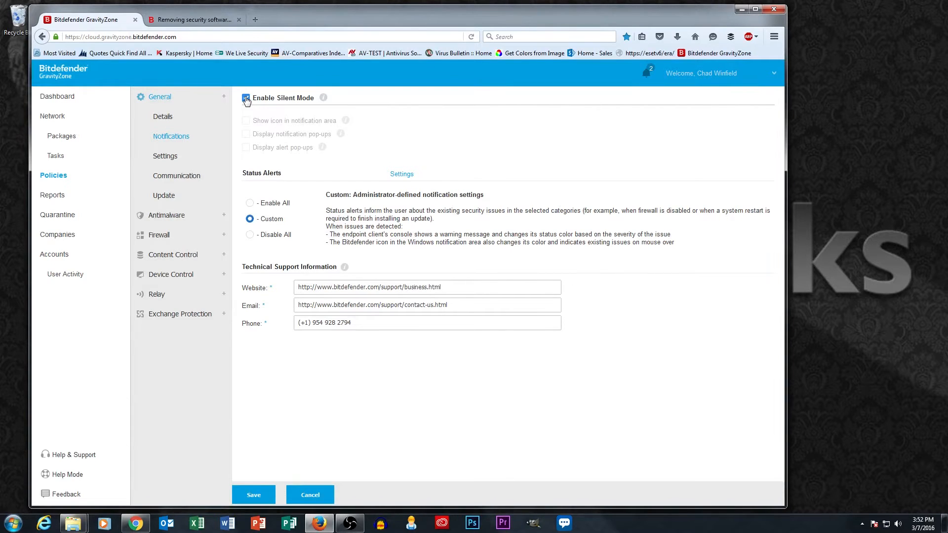
left_click(246, 99)
left_click(246, 99)
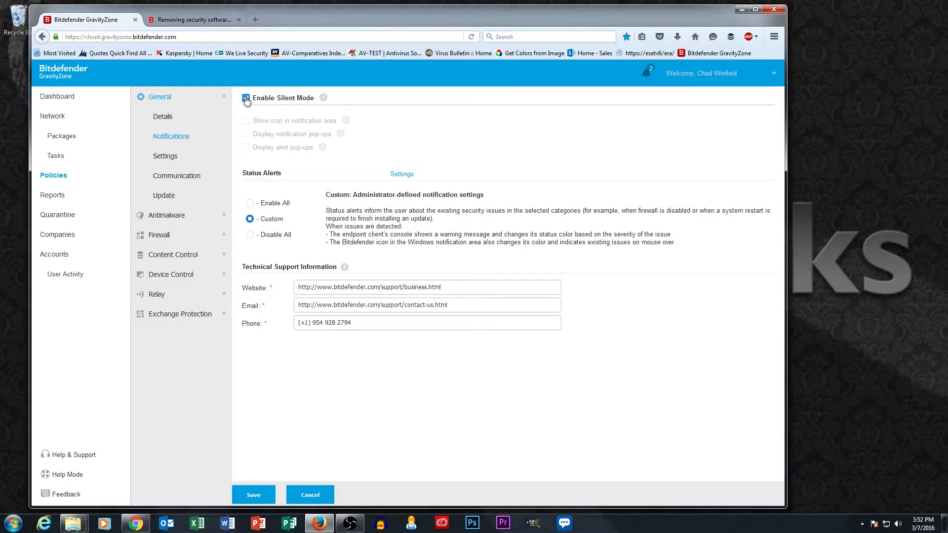
- Review the policy's general settings for passwords, communication and updates, including the recurrence choices for product updates
left_click(171, 157)
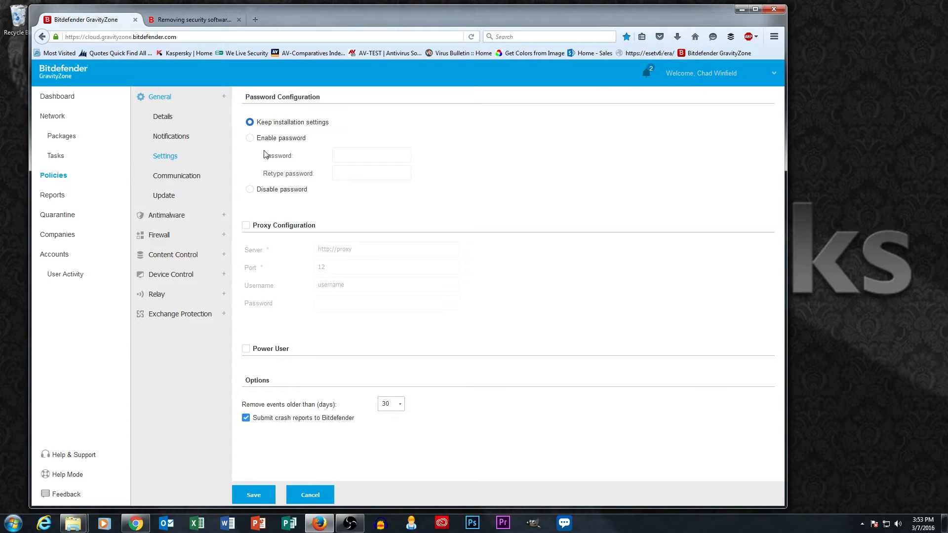
left_click(172, 182)
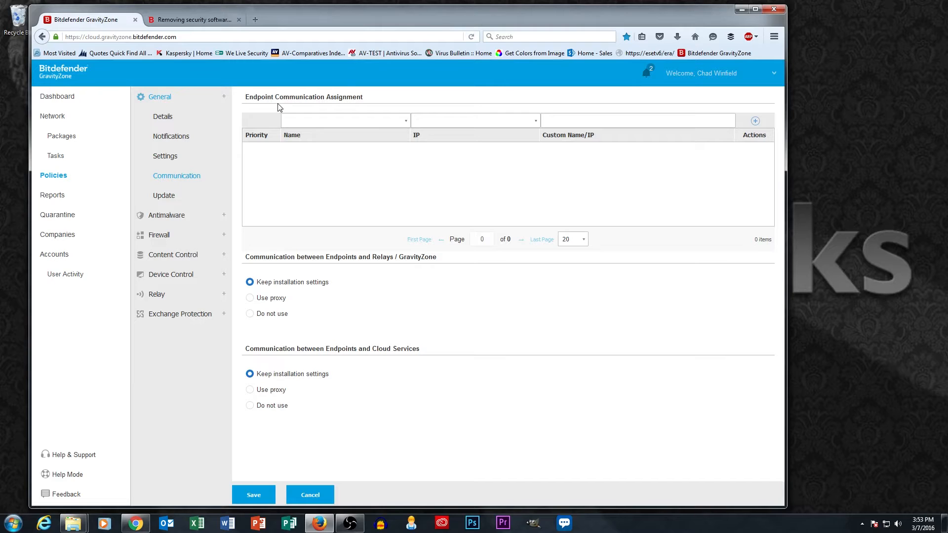
left_click(164, 196)
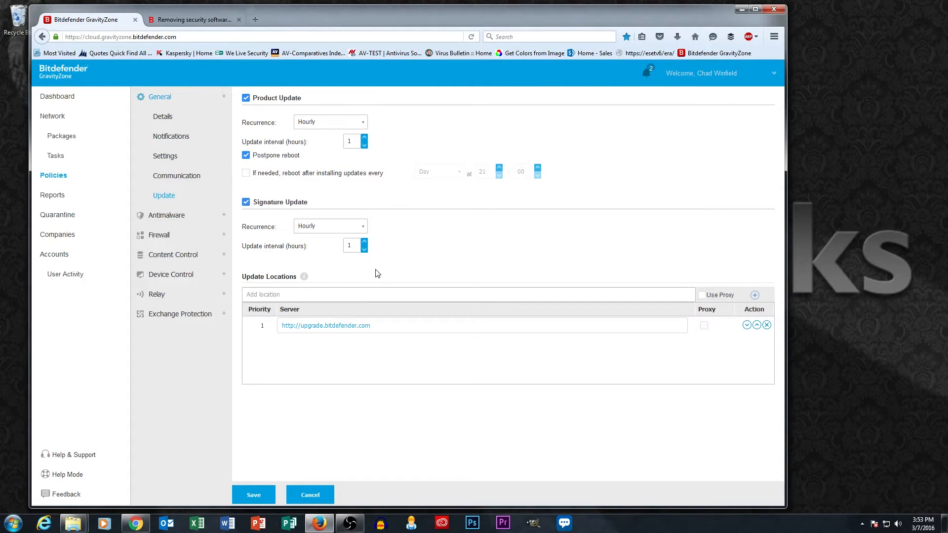
left_click(359, 128)
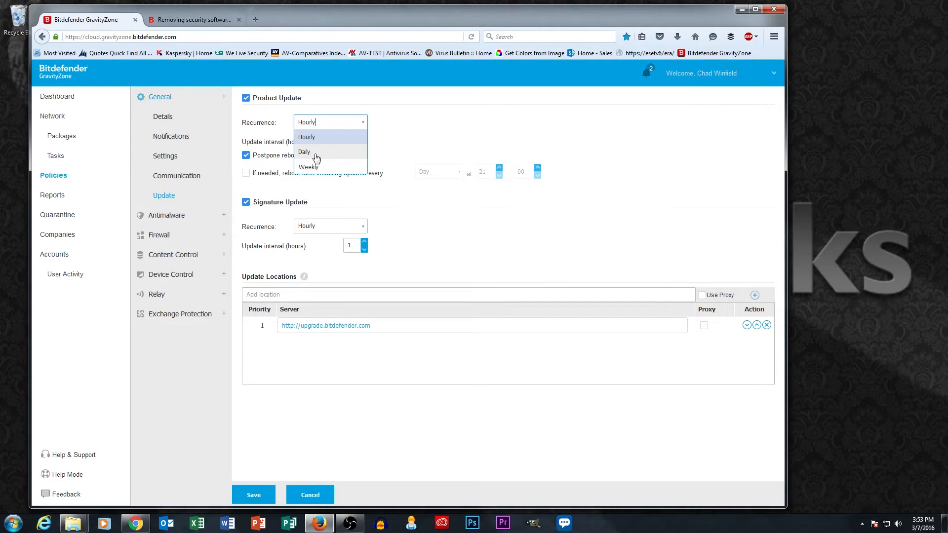
left_click(410, 106)
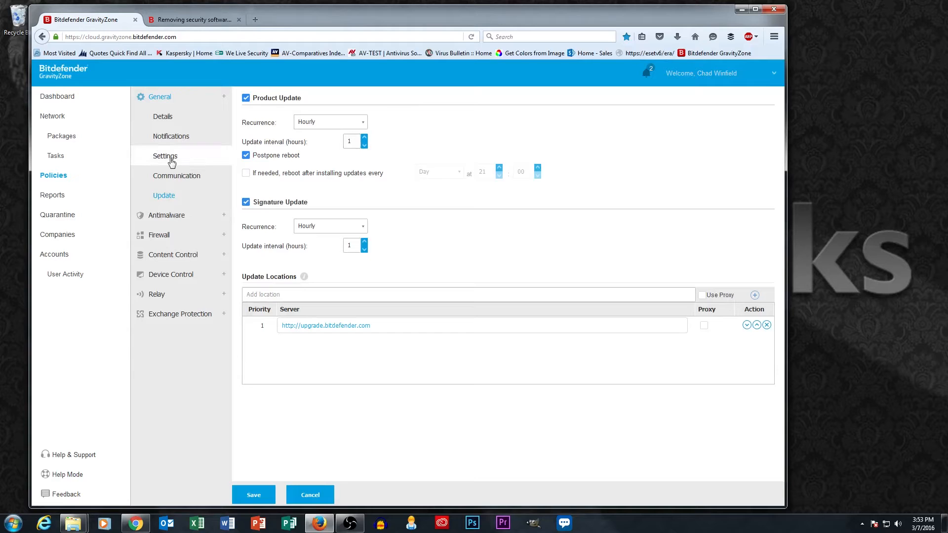
- Examine the detailed on-access scanning settings of the antimalware module and close them without saving
left_click(173, 215)
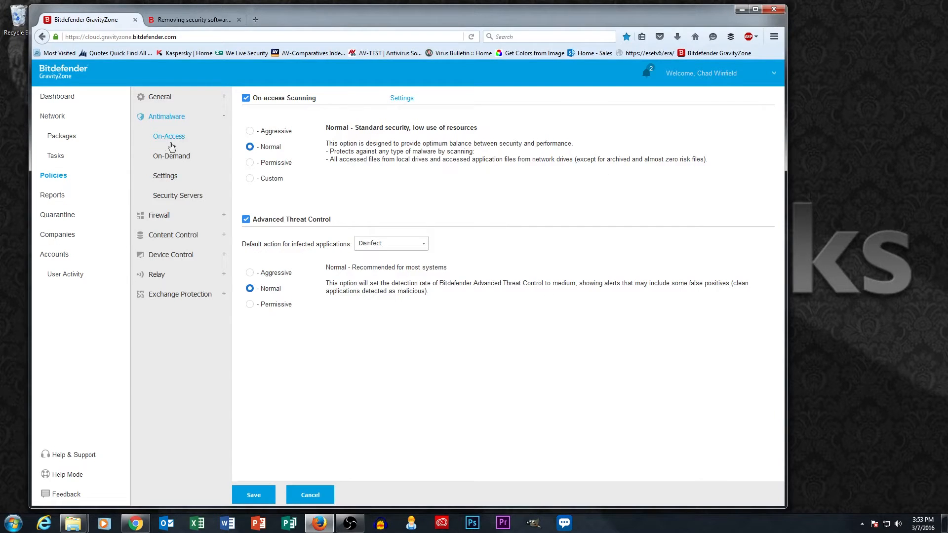
left_click(408, 100)
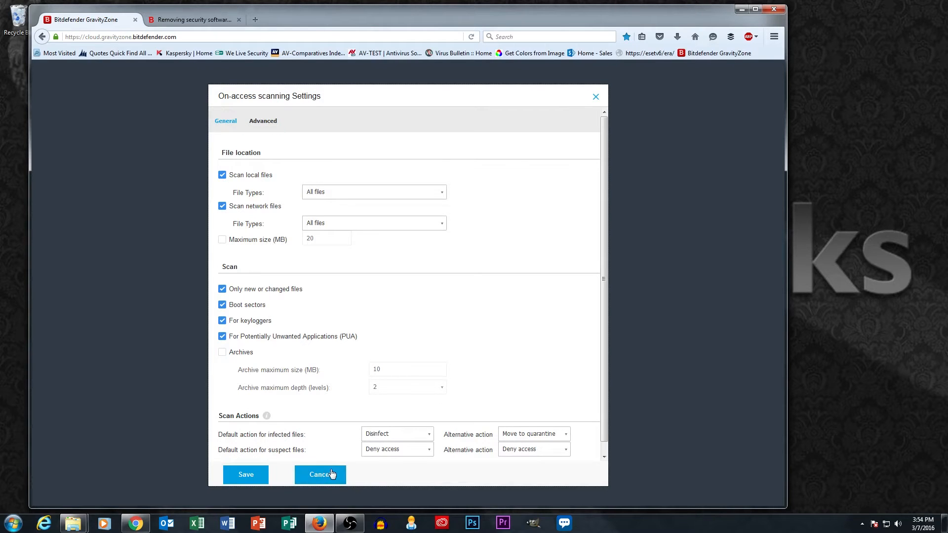
left_click(327, 476)
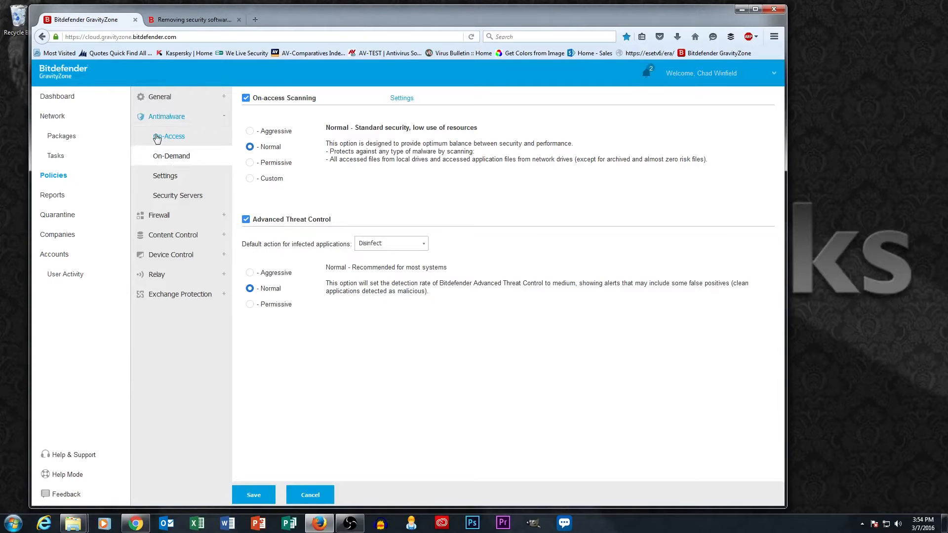
- Enable custom exclusions in the antimalware settings and add a File exclusion for c:\quickbooks applying to all modules
left_click(169, 178)
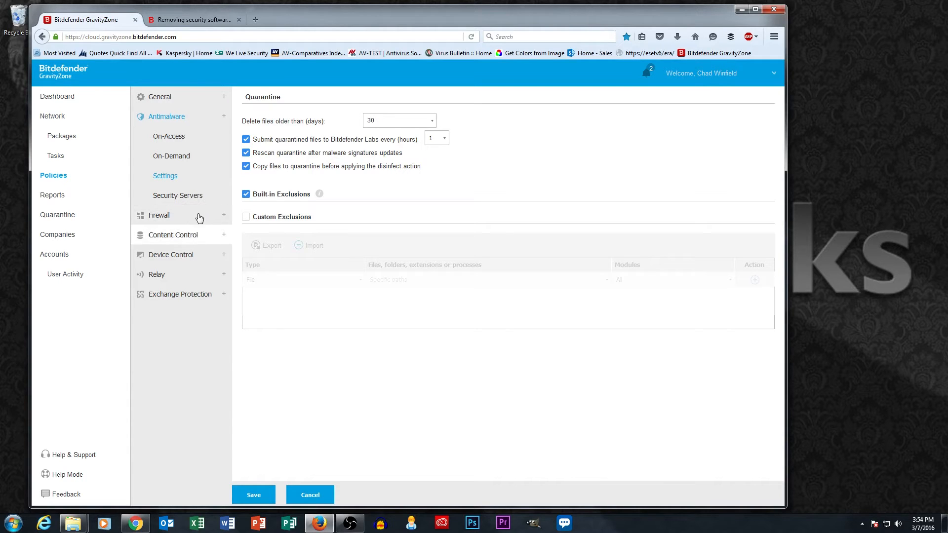
left_click(246, 218)
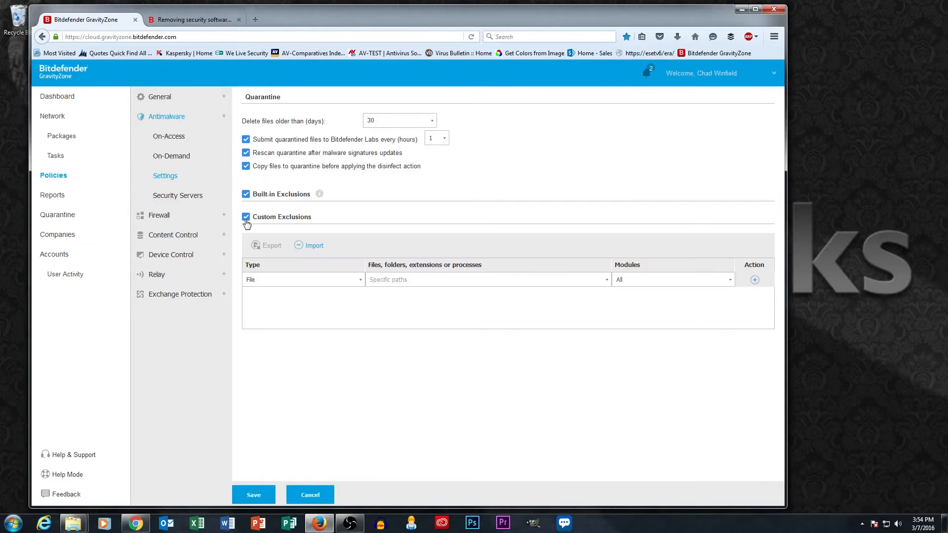
left_click(454, 284)
type("c:\\")
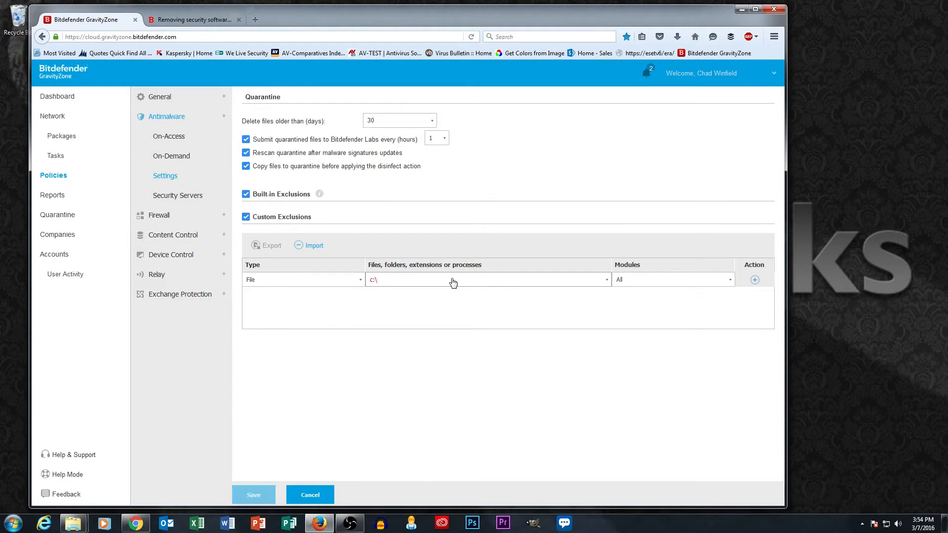
type("quickbooks")
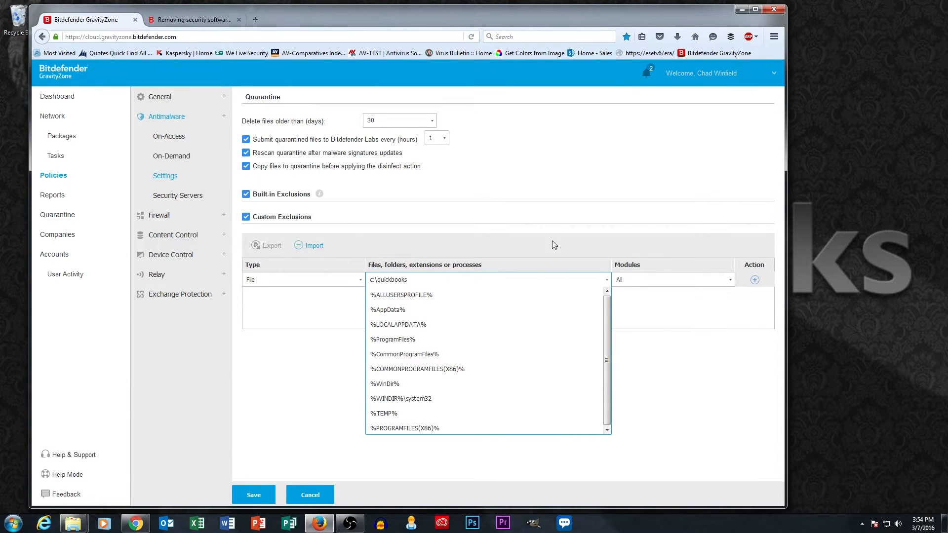
left_click(607, 231)
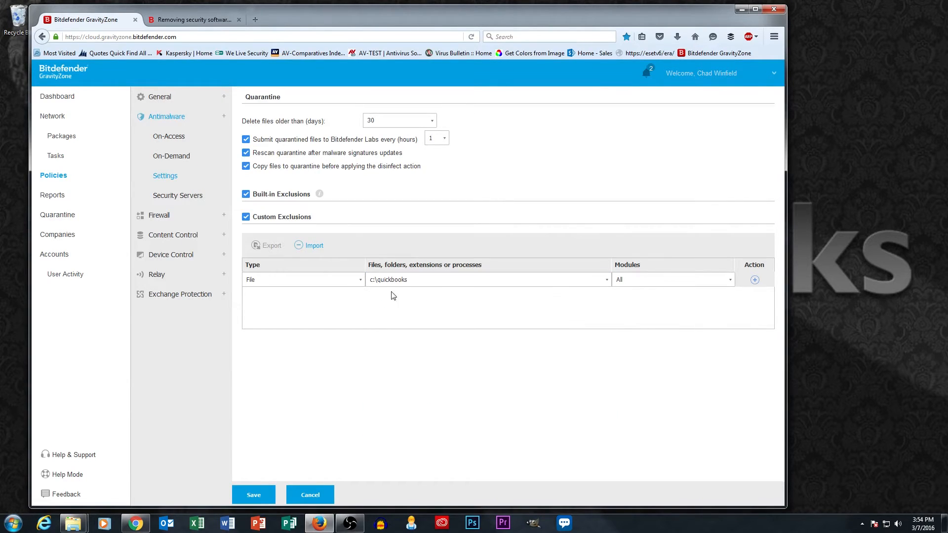
left_click(753, 280)
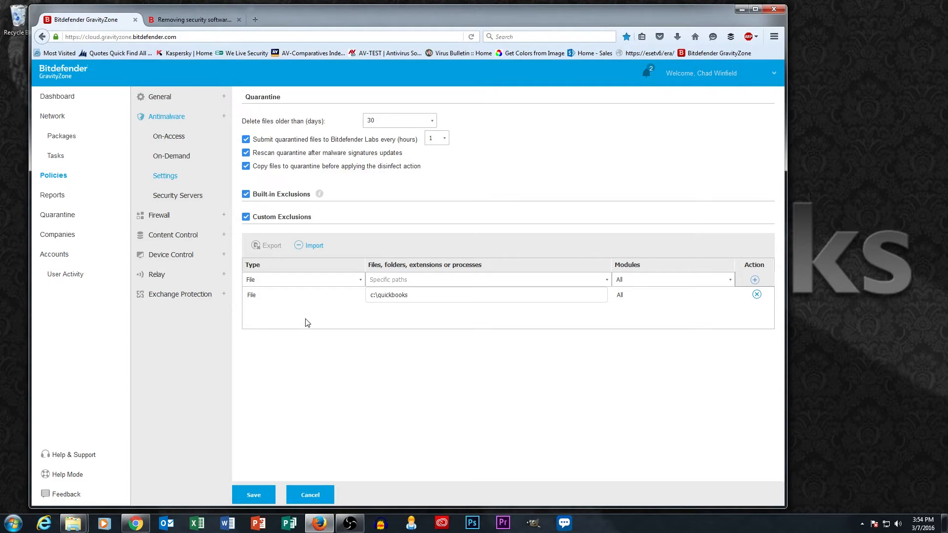
- Review the policy's general firewall options and the network profiles of its wired and wireless adapters
left_click(159, 217)
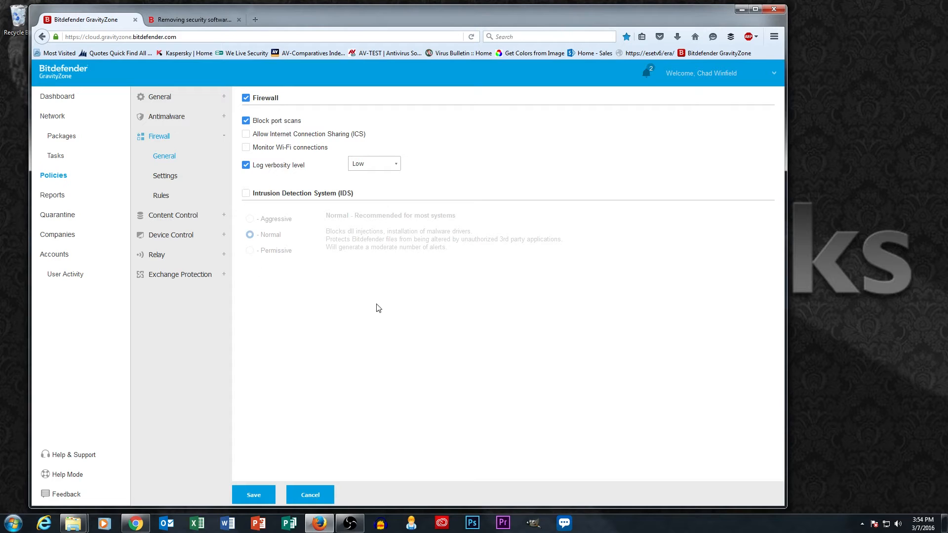
left_click(168, 176)
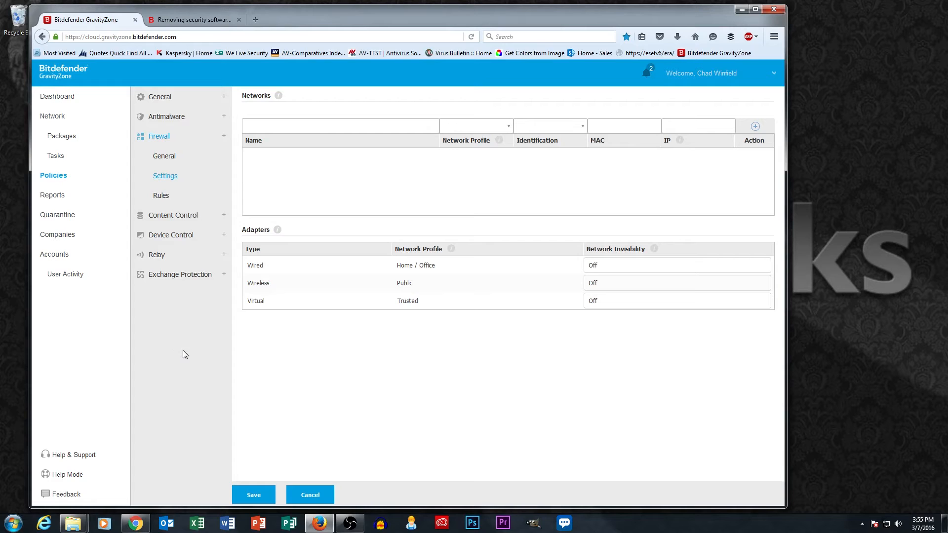
left_click(254, 268)
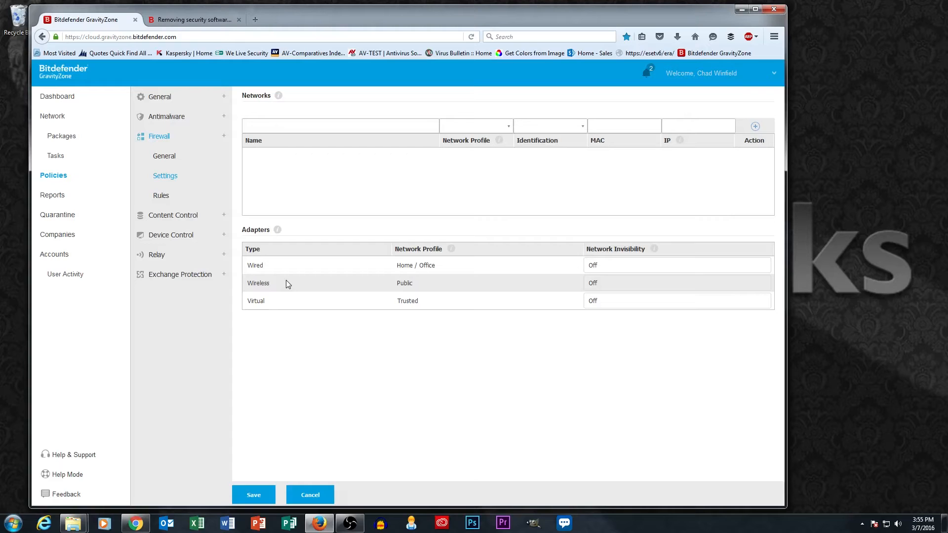
left_click(286, 283)
- Enable Web Access Control in the policy's web content control settings
left_click(155, 216)
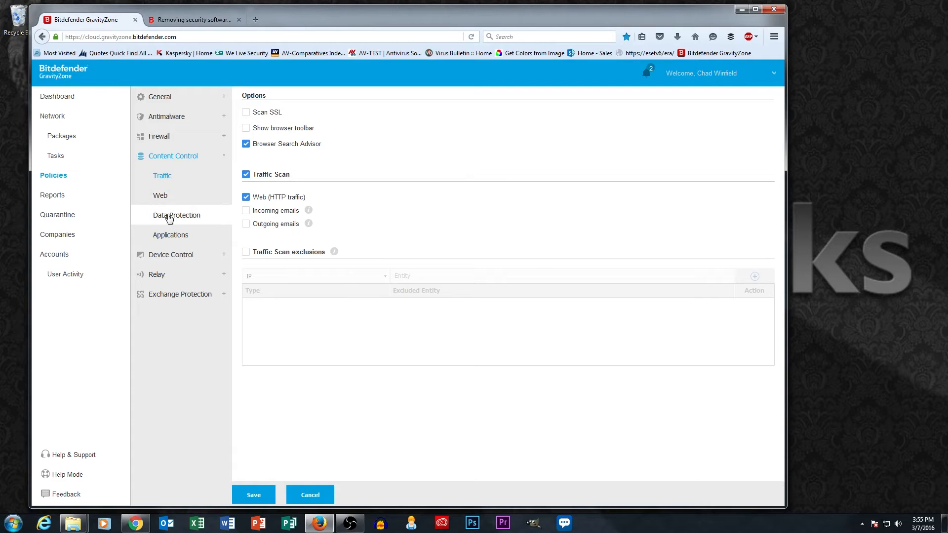
left_click(162, 201)
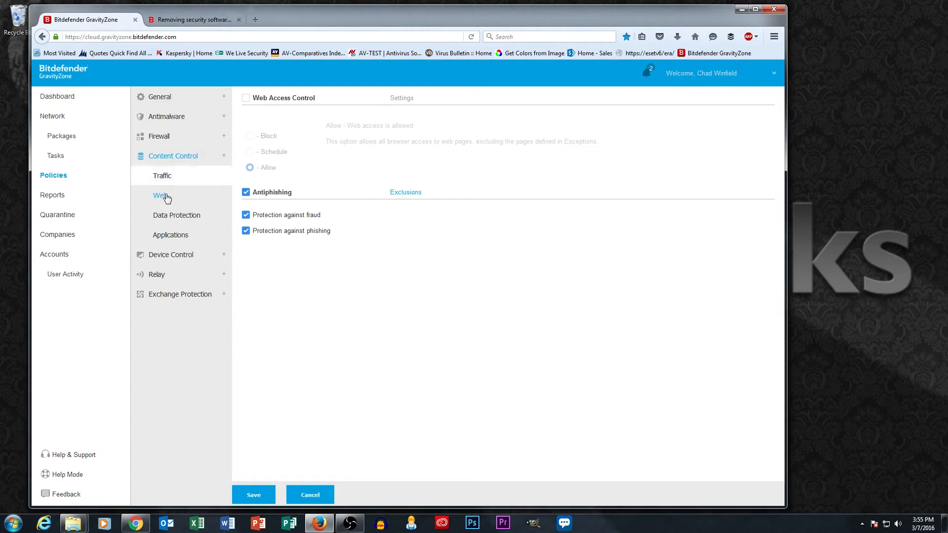
left_click(246, 99)
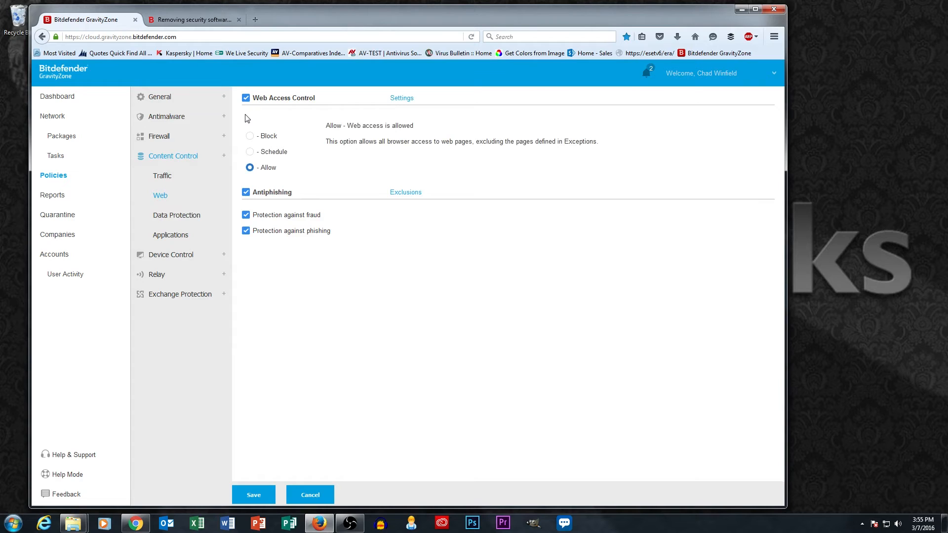
- Turn on the Web Categories Filter in the Web Access Control settings
left_click(400, 100)
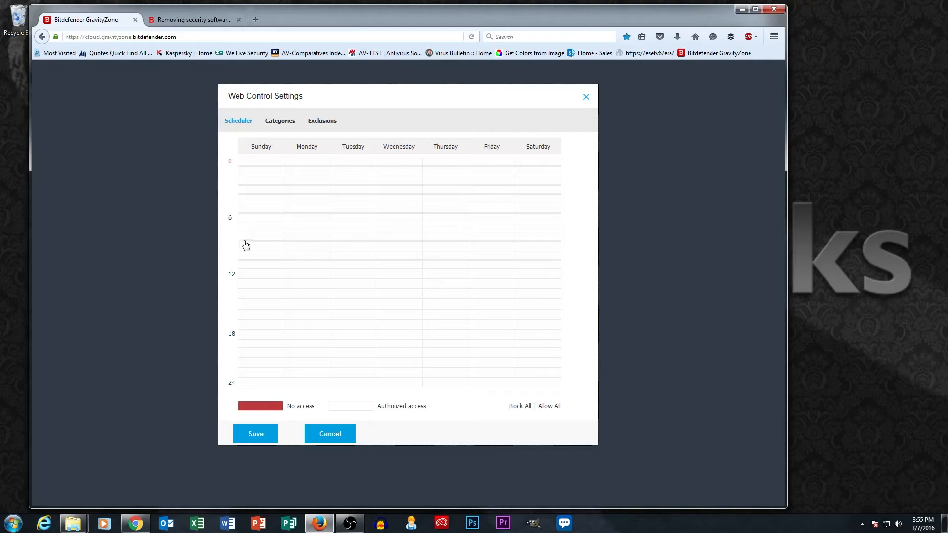
left_click(281, 126)
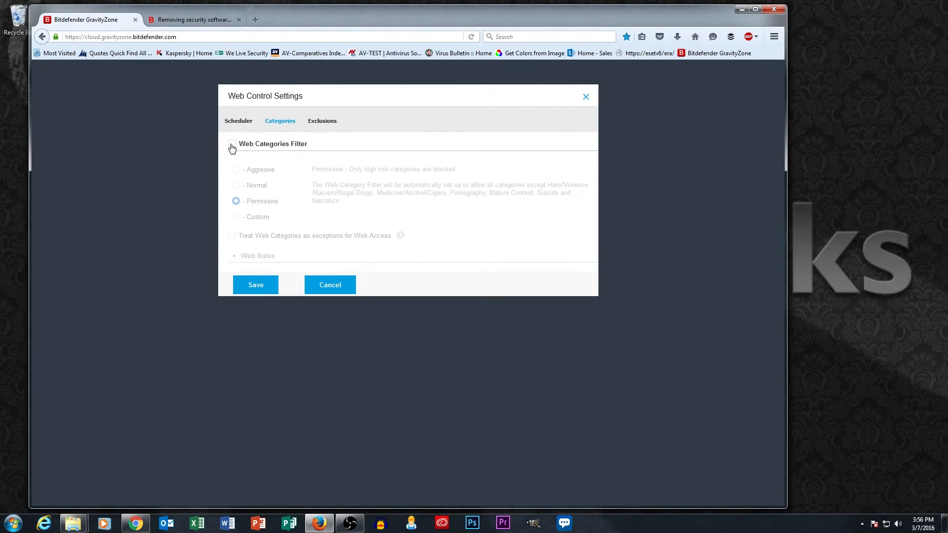
left_click(232, 145)
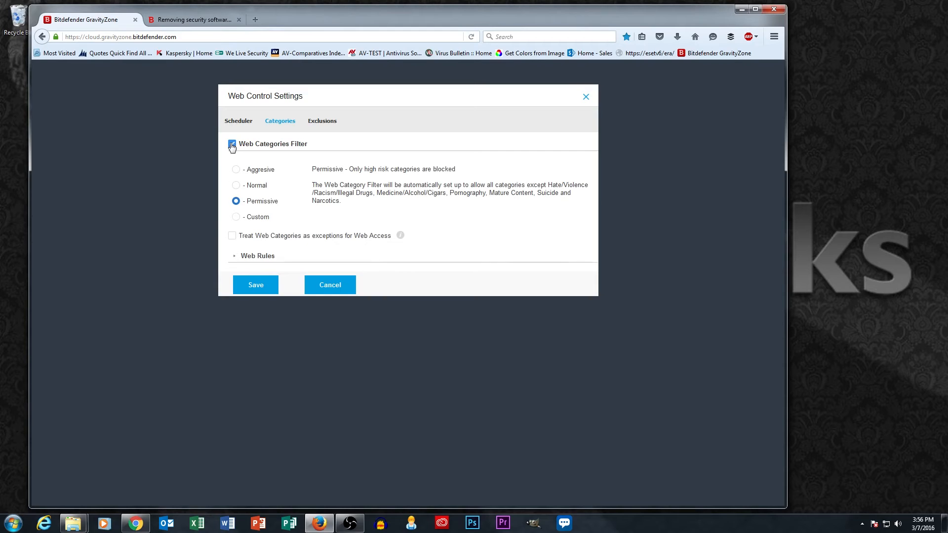
- Expand the web rules of the categories filter and try to set the Gambling category to Block
left_click(238, 258)
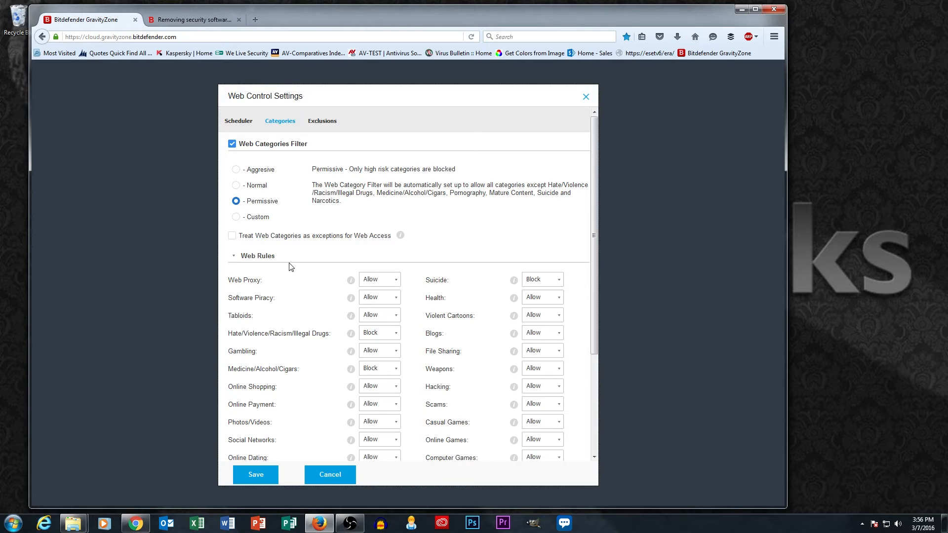
scroll(291, 265, "down", 2)
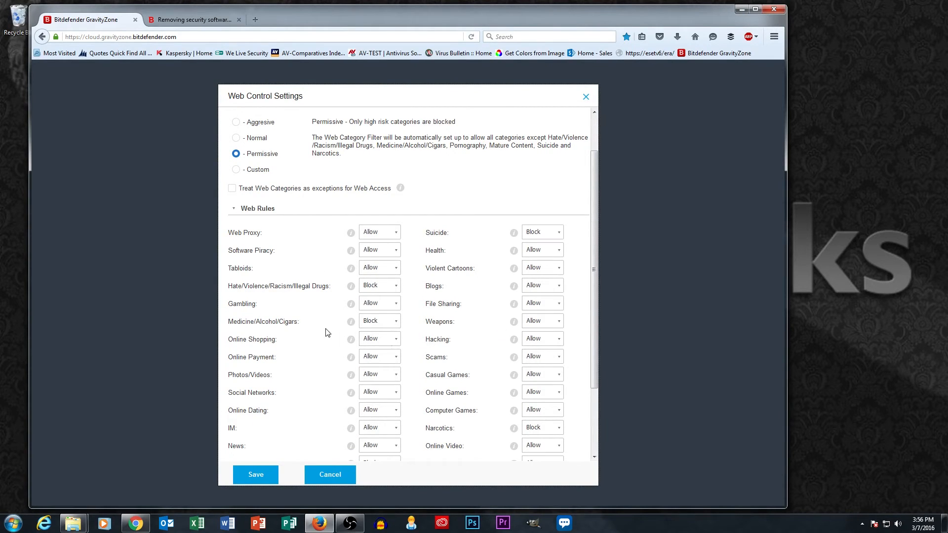
left_click(390, 305)
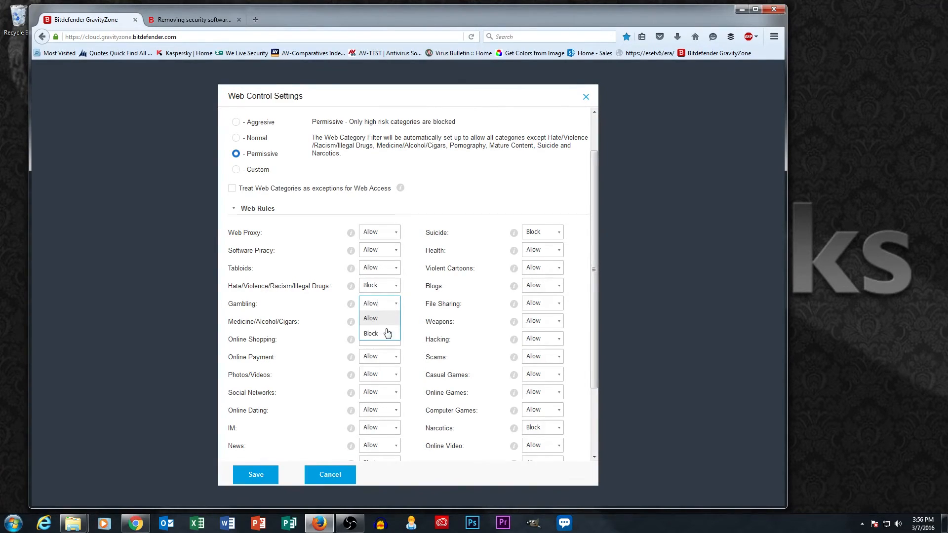
left_click(371, 334)
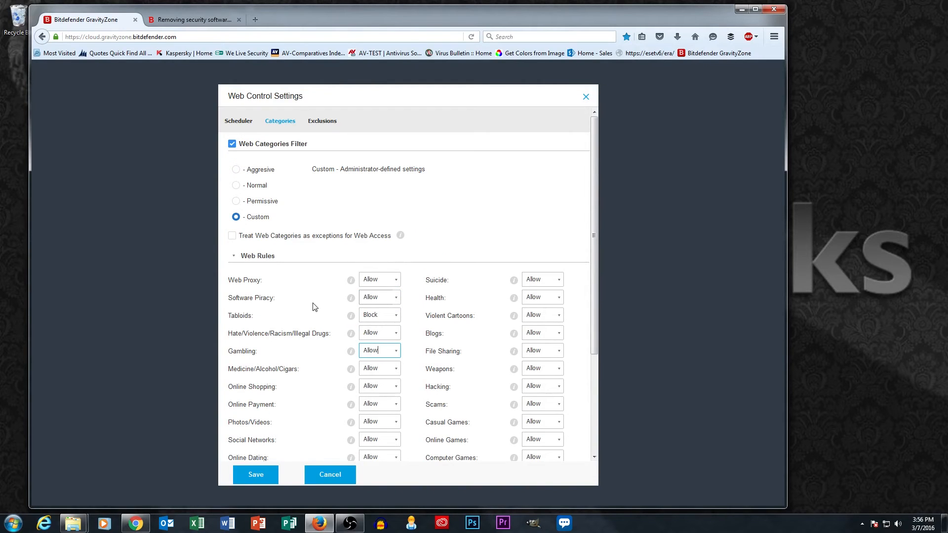
- Try setting the Gambling category to Block in the web rules and discard the Web Control Settings changes
left_click(384, 352)
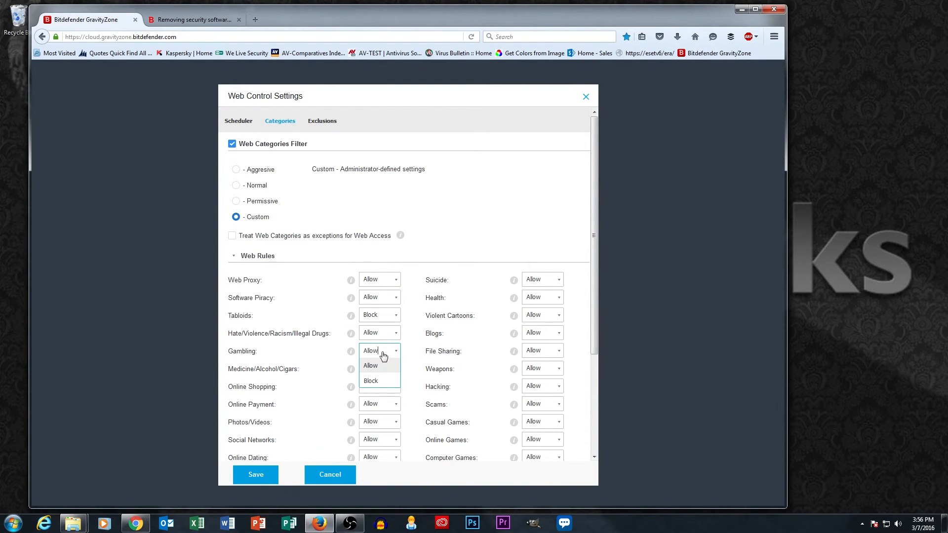
left_click(377, 383)
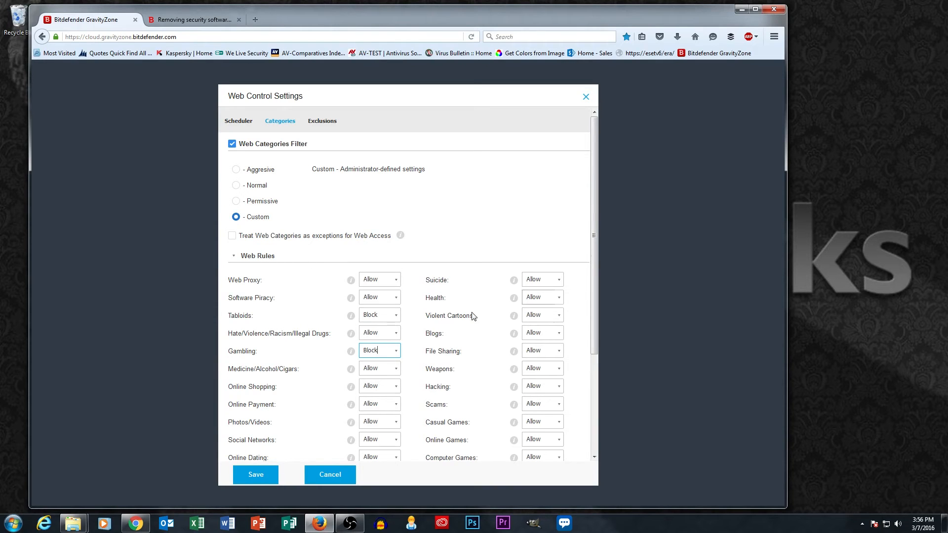
scroll(597, 314, "down", 3)
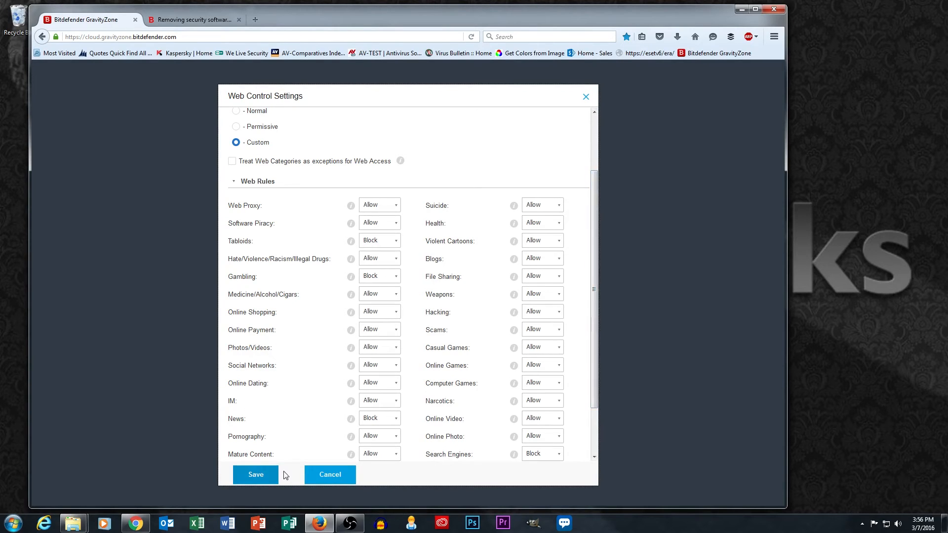
left_click(325, 479)
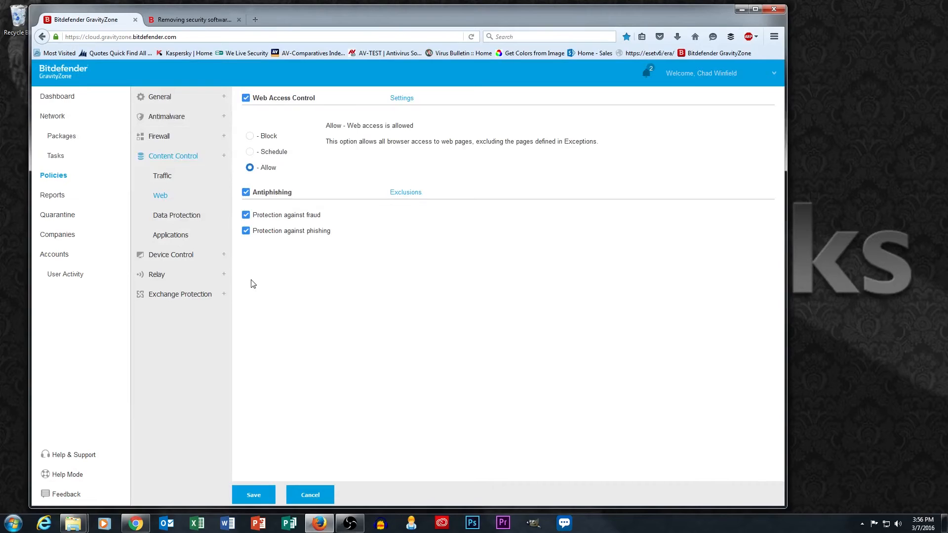
- Turn off Web Access Control for the policy and view its Data Protection settings
left_click(245, 97)
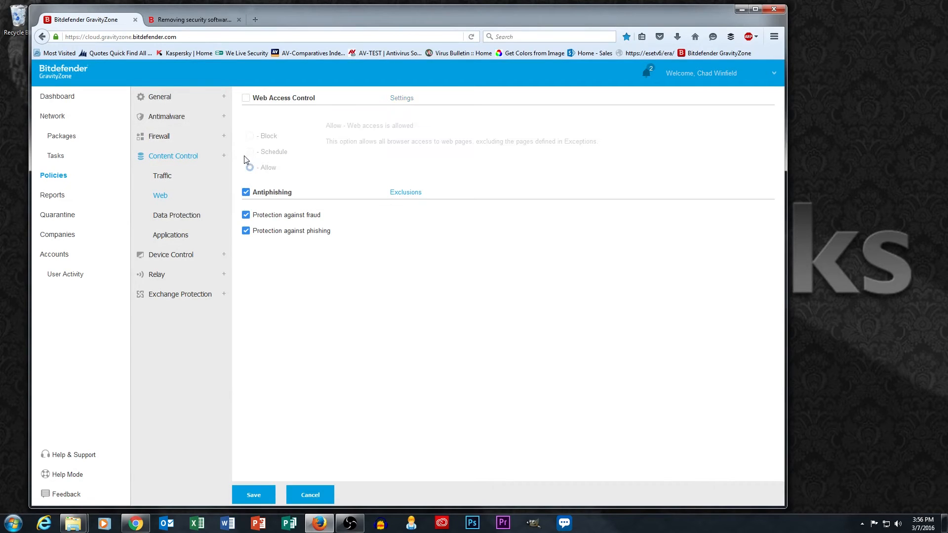
left_click(181, 216)
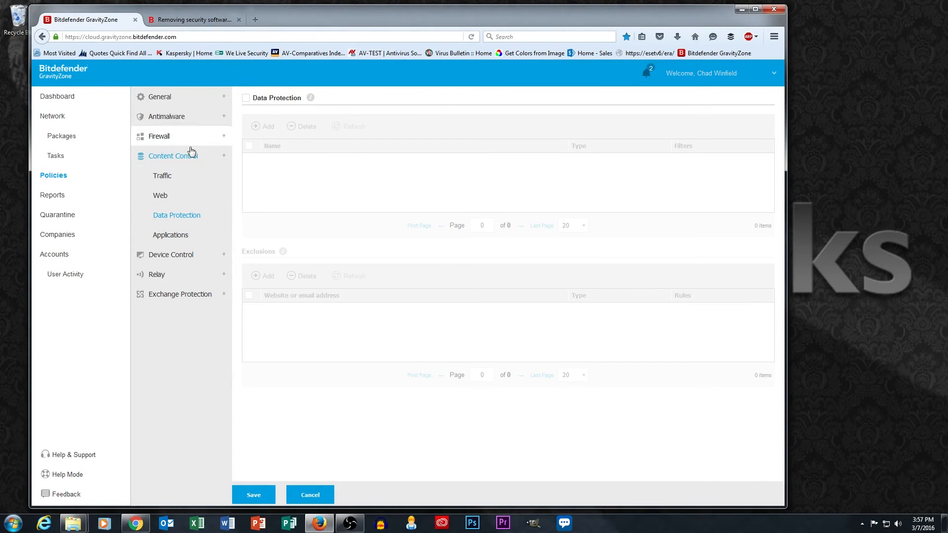
- Enable Device Control in the policy's device rules and save the policy
left_click(176, 256)
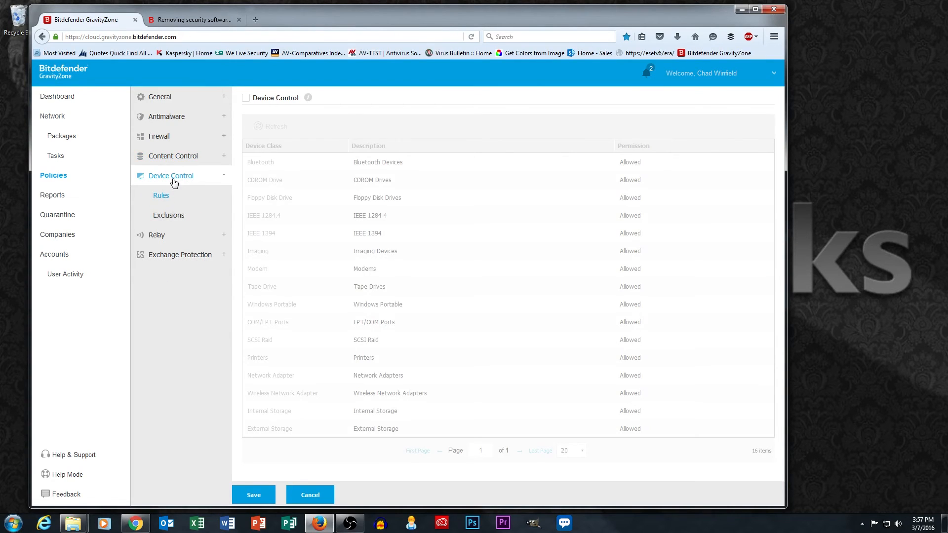
left_click(277, 98)
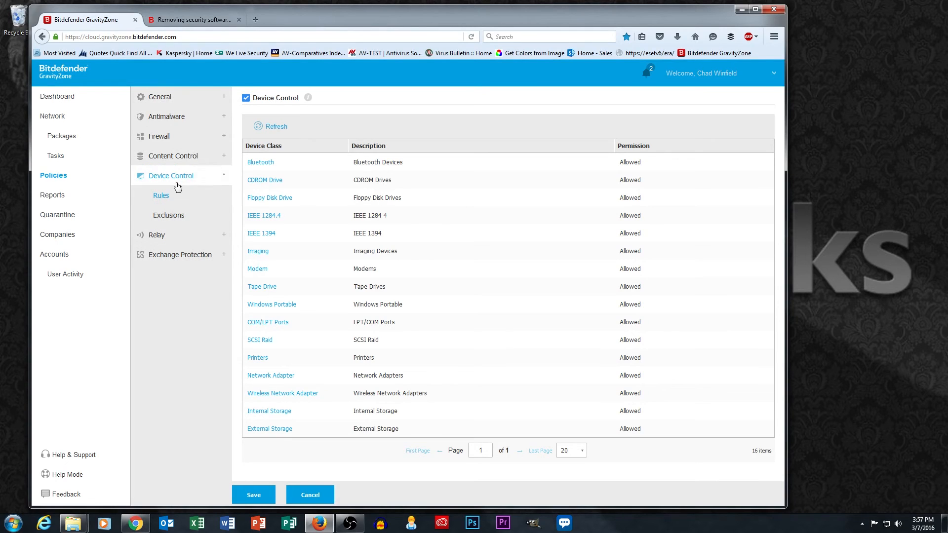
left_click(251, 500)
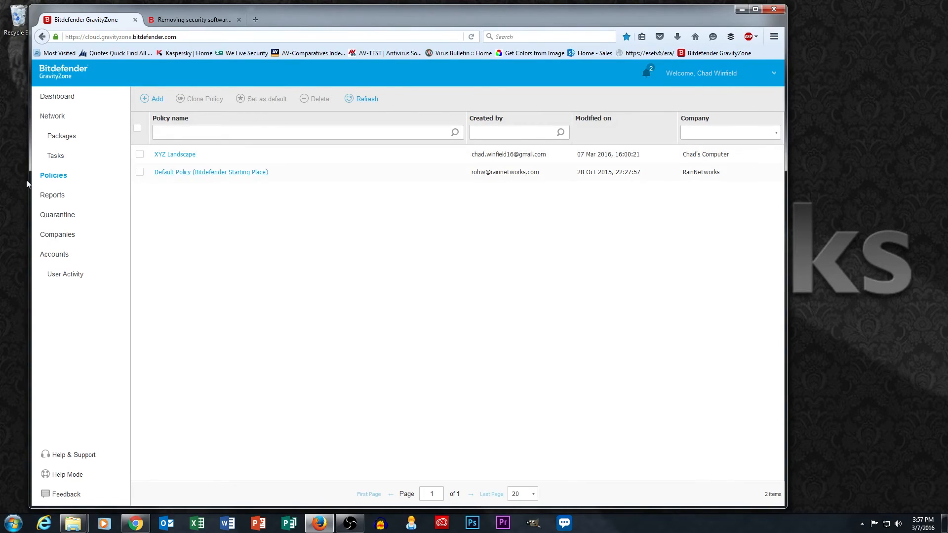
- Open the Computers and Groups folder of the XYZ Landscaping company in the network inventory
left_click(55, 117)
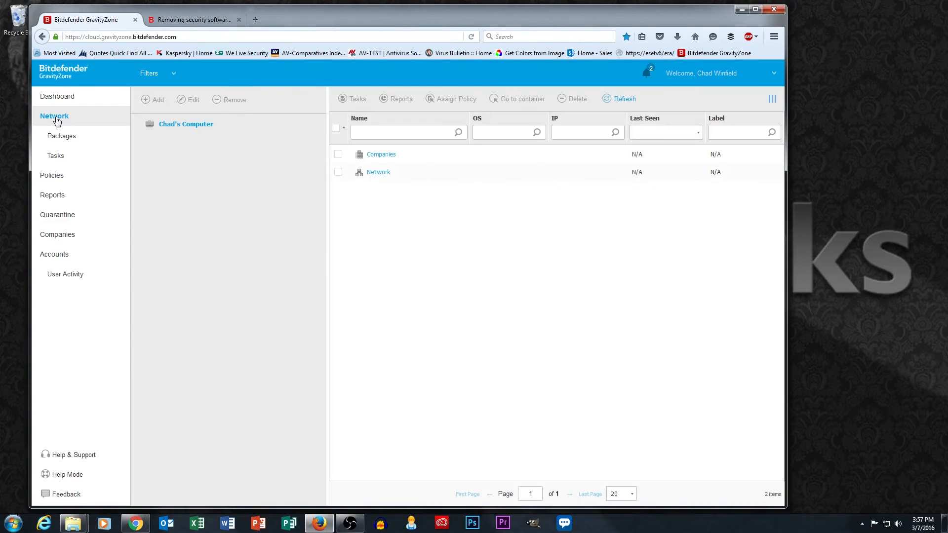
left_click(182, 143)
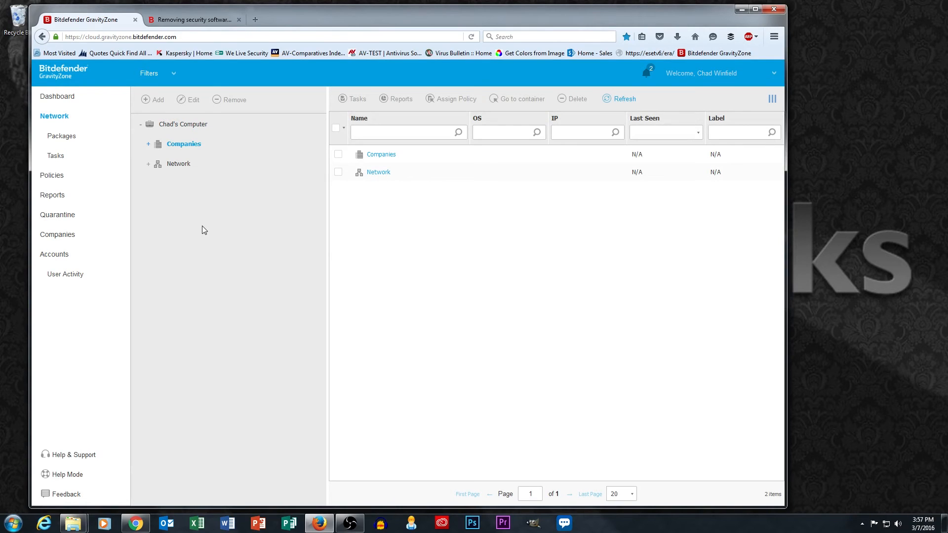
left_click(156, 145)
double_click(185, 187)
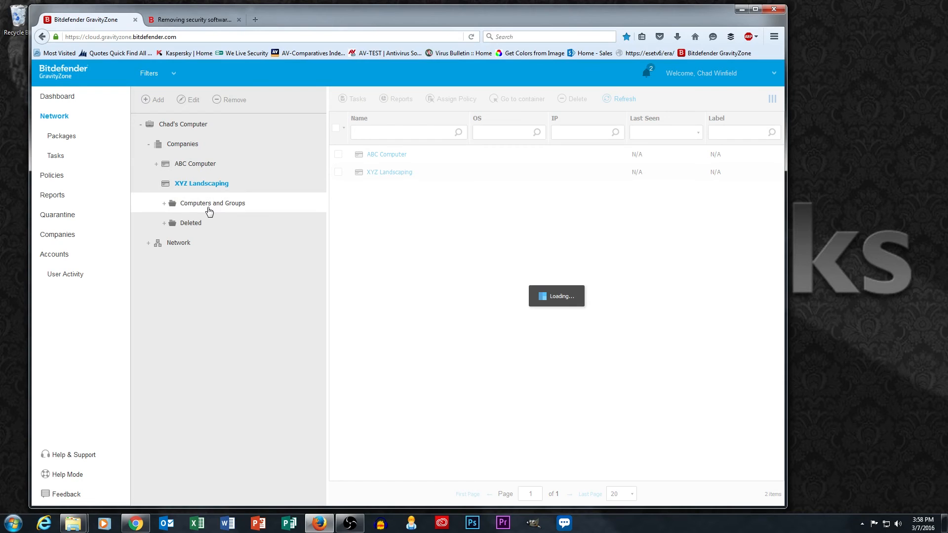
double_click(209, 208)
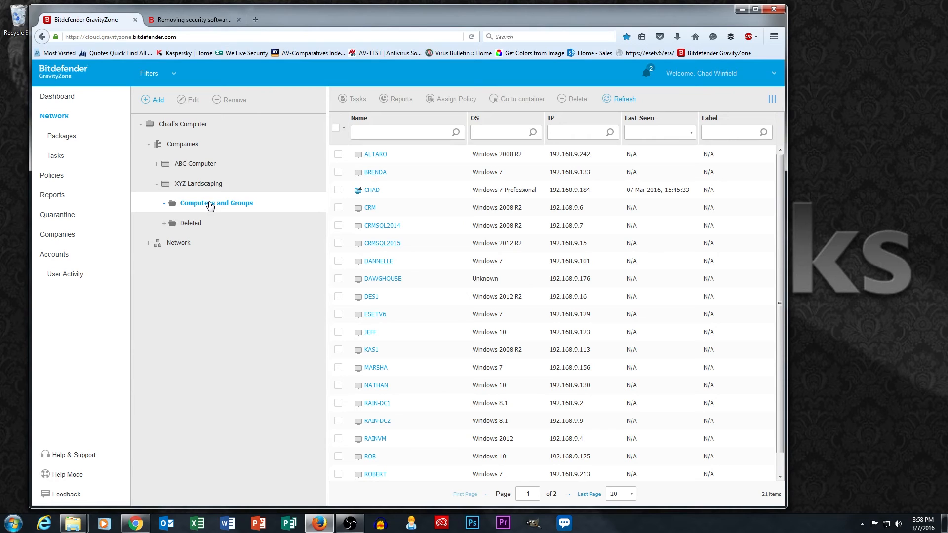
right_click(210, 206)
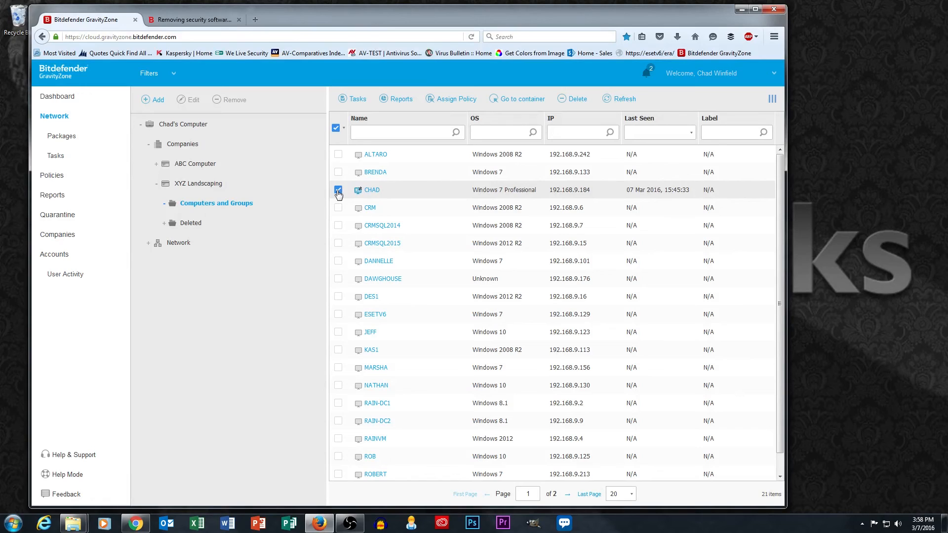
- Assign the XYZ Landscape policy template to the Windows 7 Professional computer in the XYZ Landscaping group
left_click(449, 102)
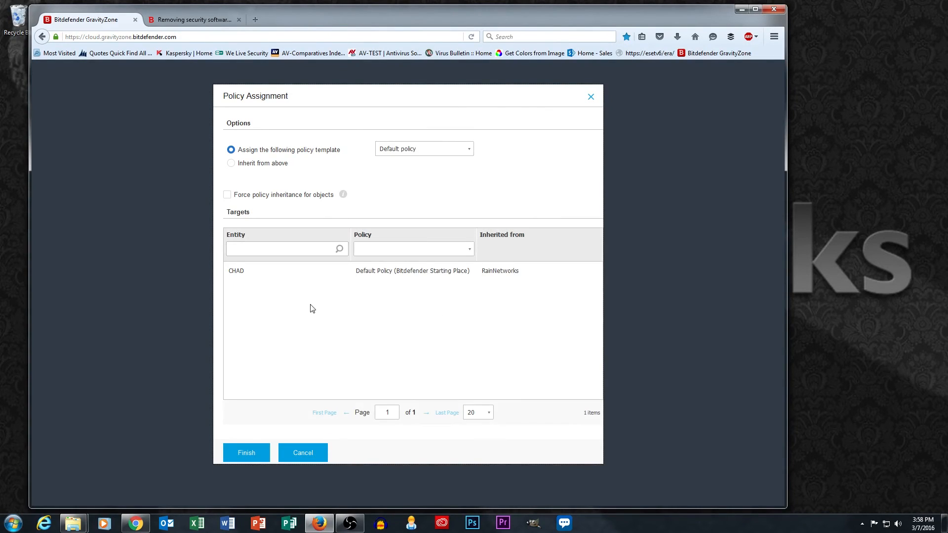
left_click(469, 151)
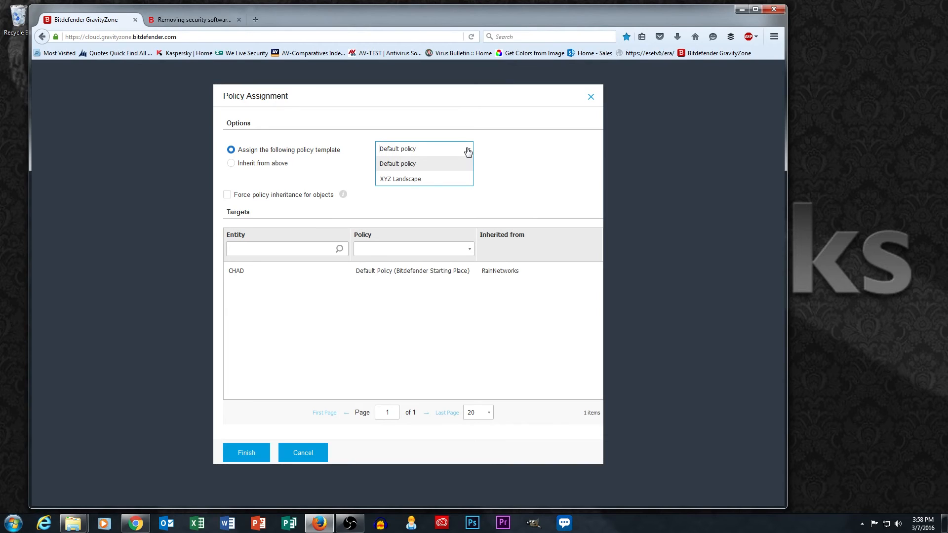
left_click(398, 180)
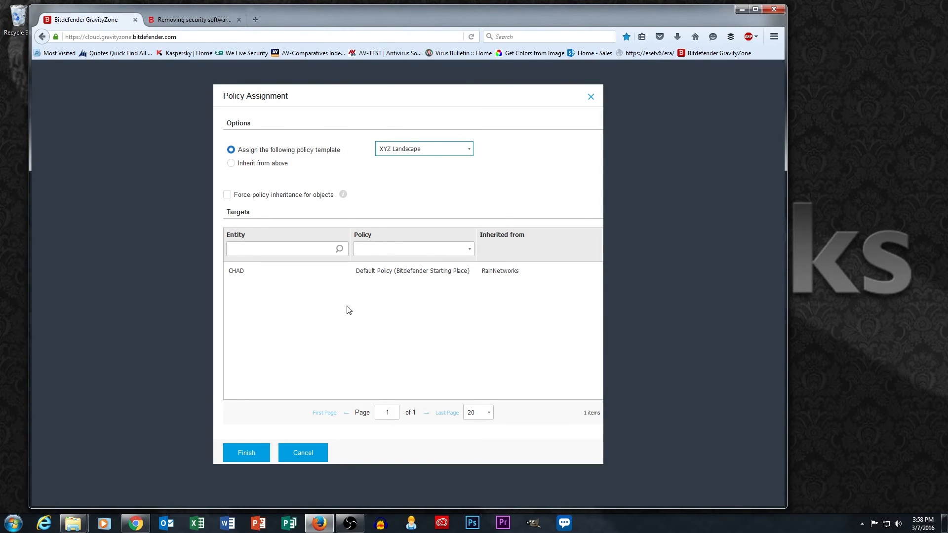
left_click(249, 449)
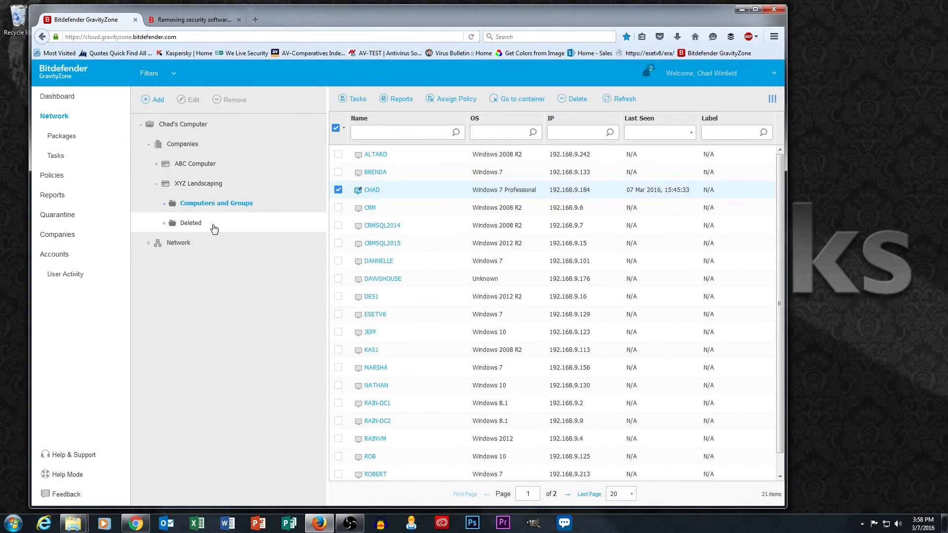
- Show the policy assignment option for the ABC Computer and XYZ Landscaping companies in the network tree
right_click(200, 185)
left_click(202, 203)
right_click(200, 168)
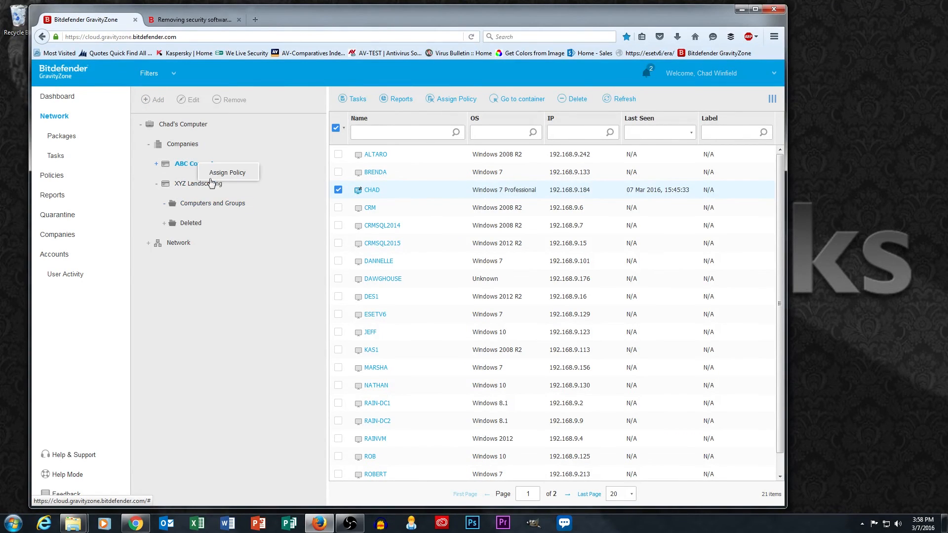
right_click(187, 185)
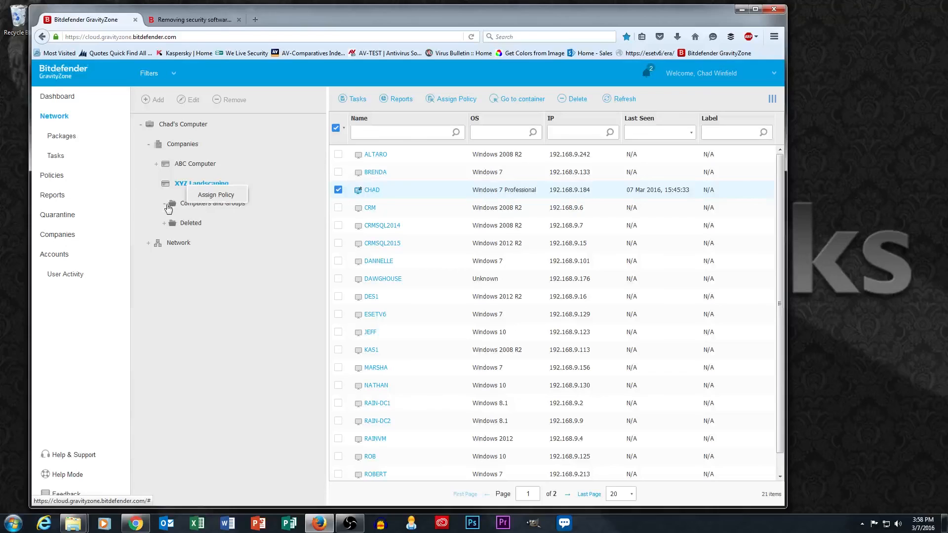